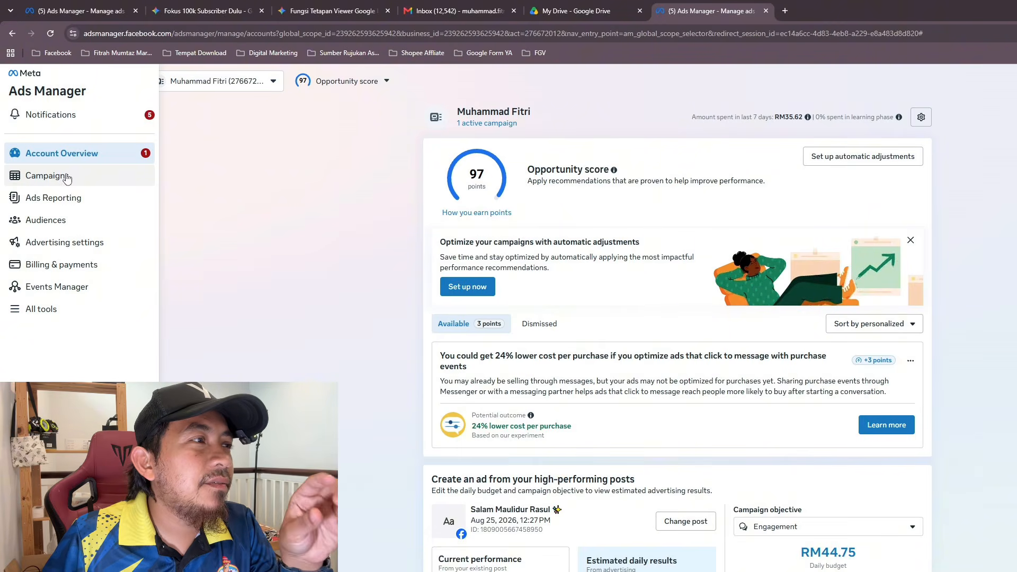
- Create a new auction campaign with the Engagement objective and dismiss the recommended setup notice for good
{"action": "left_click", "coordinate": [72, 181]}
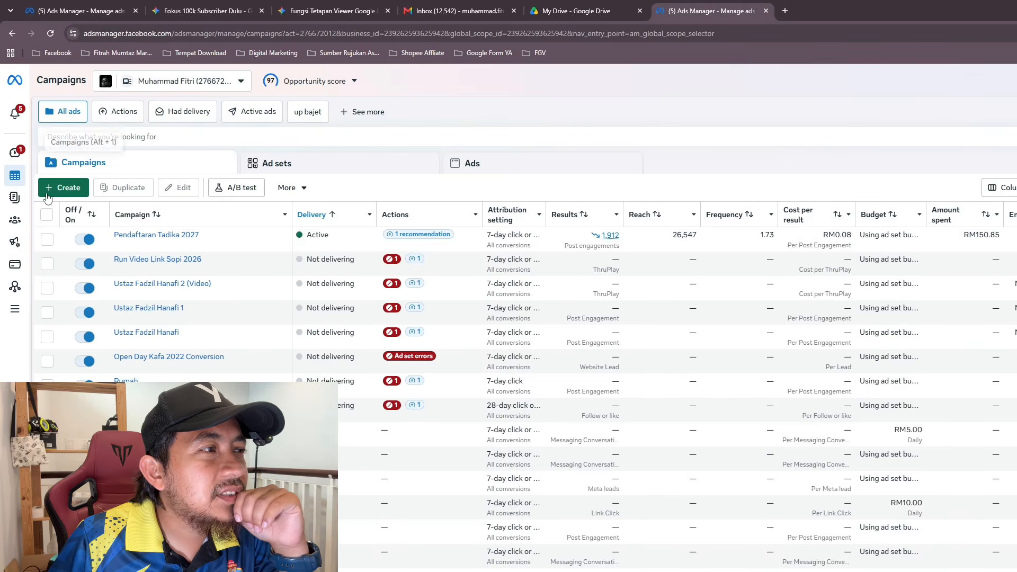
{"action": "left_click", "coordinate": [67, 189]}
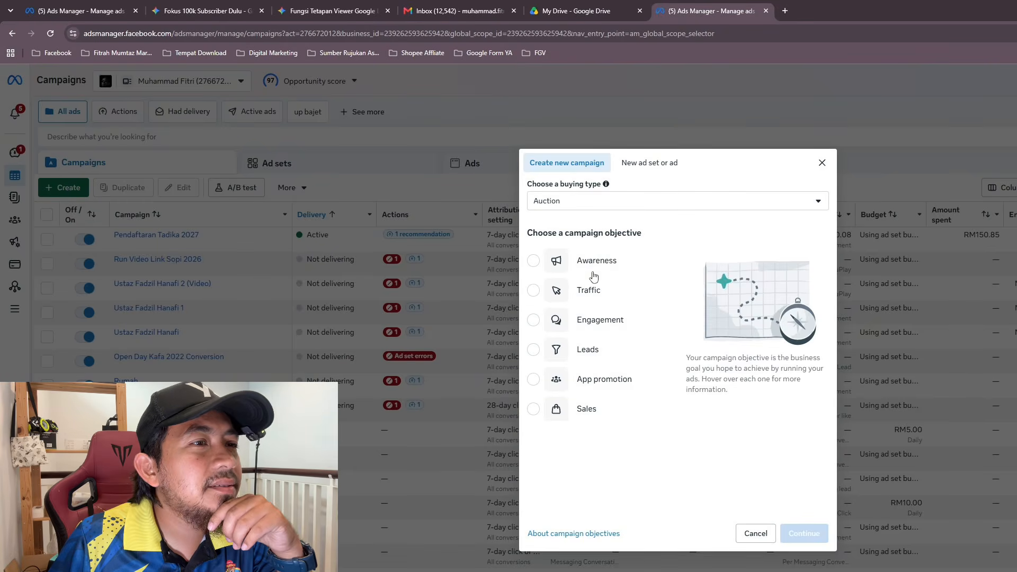
{"action": "left_click", "coordinate": [533, 329]}
{"action": "left_click", "coordinate": [800, 533]}
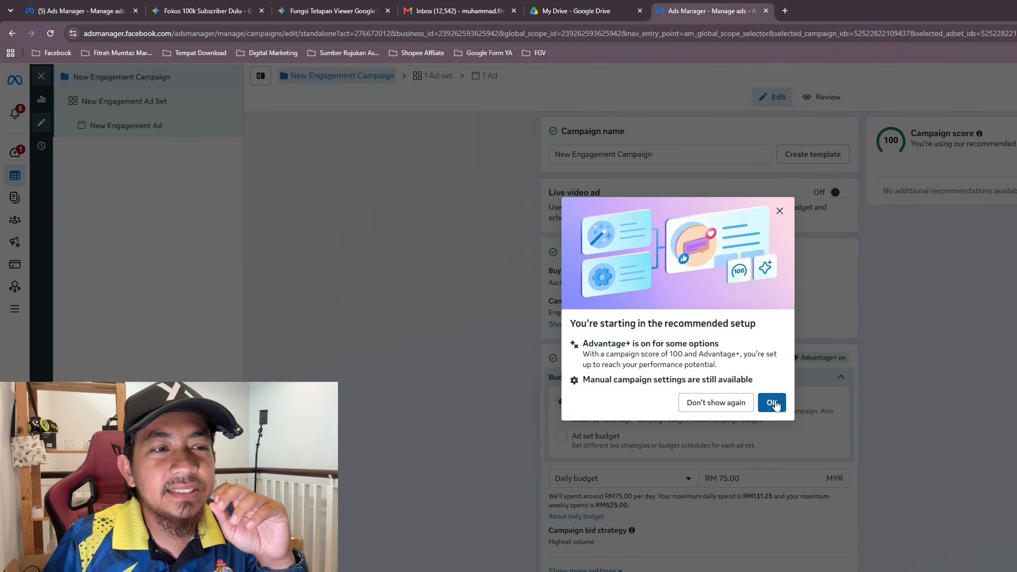
{"action": "left_click", "coordinate": [725, 405]}
- Rename the campaign as "Run Video Link Sopi Ogos 2026"
{"action": "triple_click", "coordinate": [673, 154]}
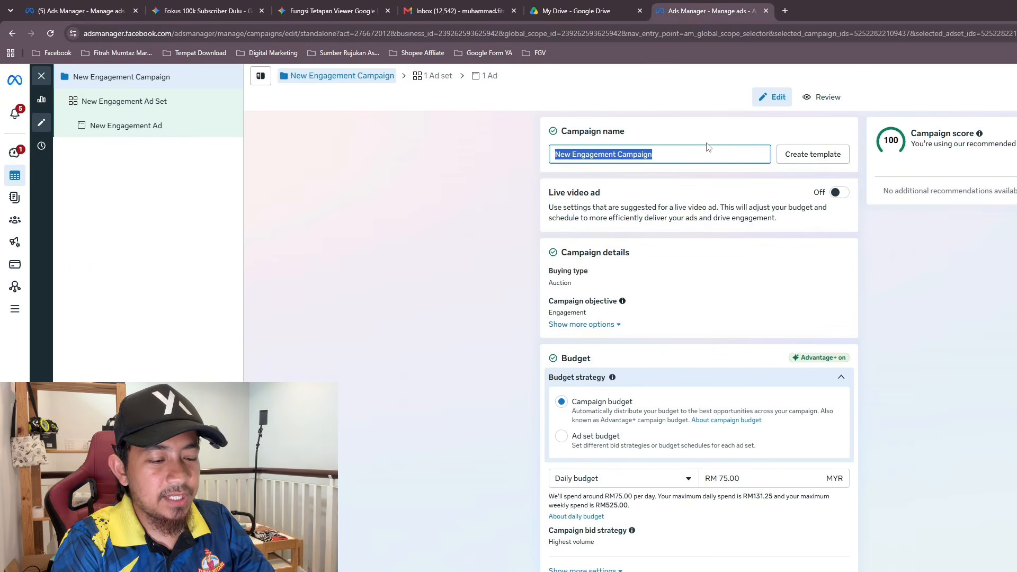
{"action": "type", "text": "Link Sopi"}
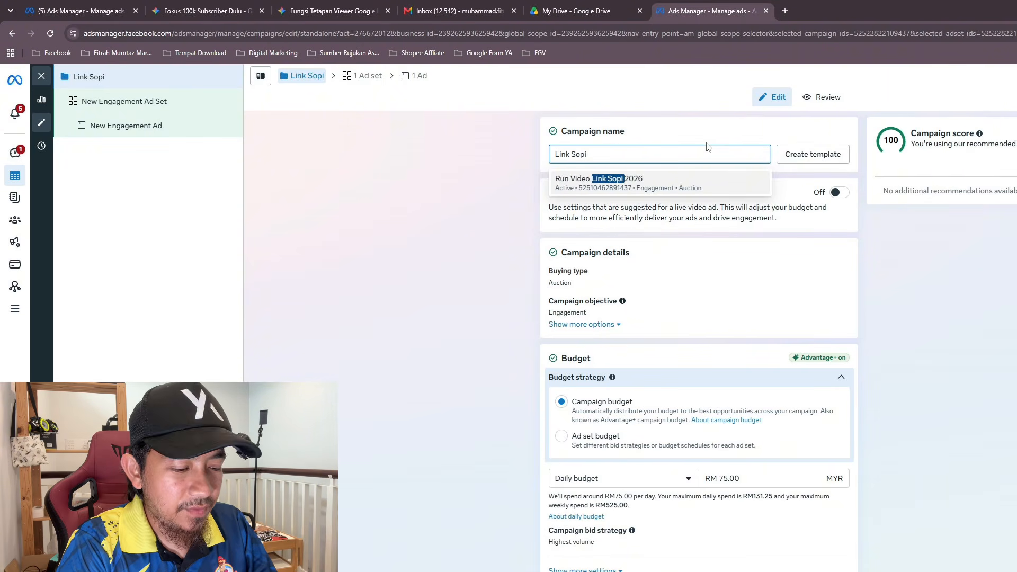
{"action": "key", "text": "BackSpace"}
{"action": "key", "text": "BackSpace"}
{"action": "key", "text": "BackSpace"}
{"action": "key", "text": "BackSpace"}
{"action": "key", "text": "BackSpace"}
{"action": "key", "text": "BackSpace"}
{"action": "key", "text": "BackSpace"}
{"action": "key", "text": "BackSpace"}
{"action": "key", "text": "BackSpace"}
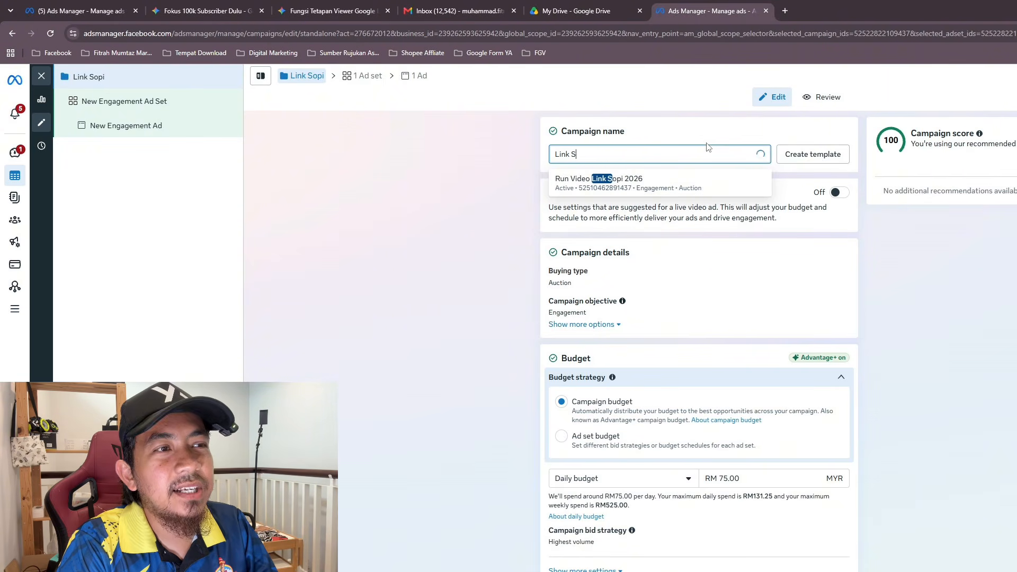
{"action": "type", "text": "Run V"}
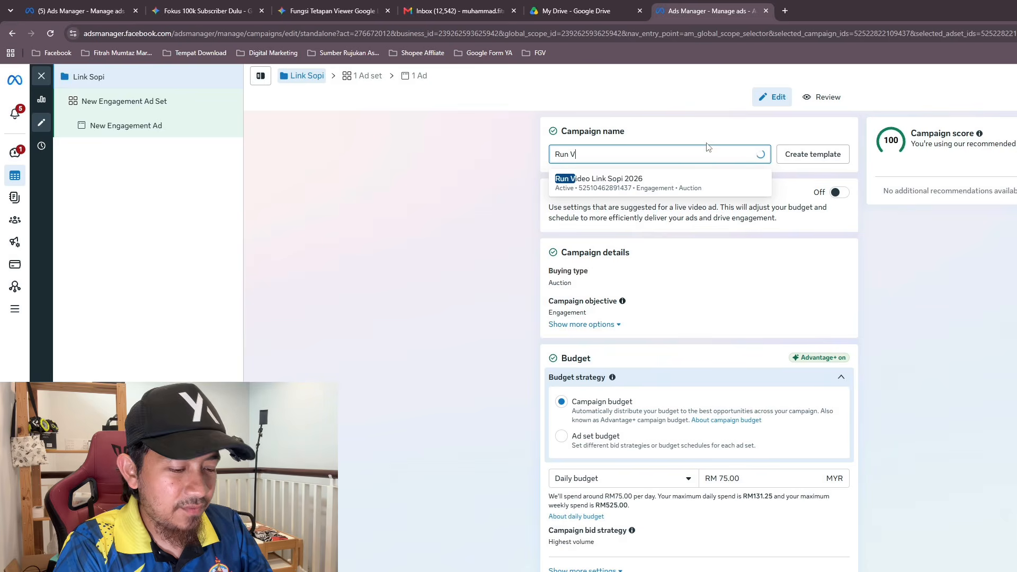
{"action": "type", "text": "ideo Link S"}
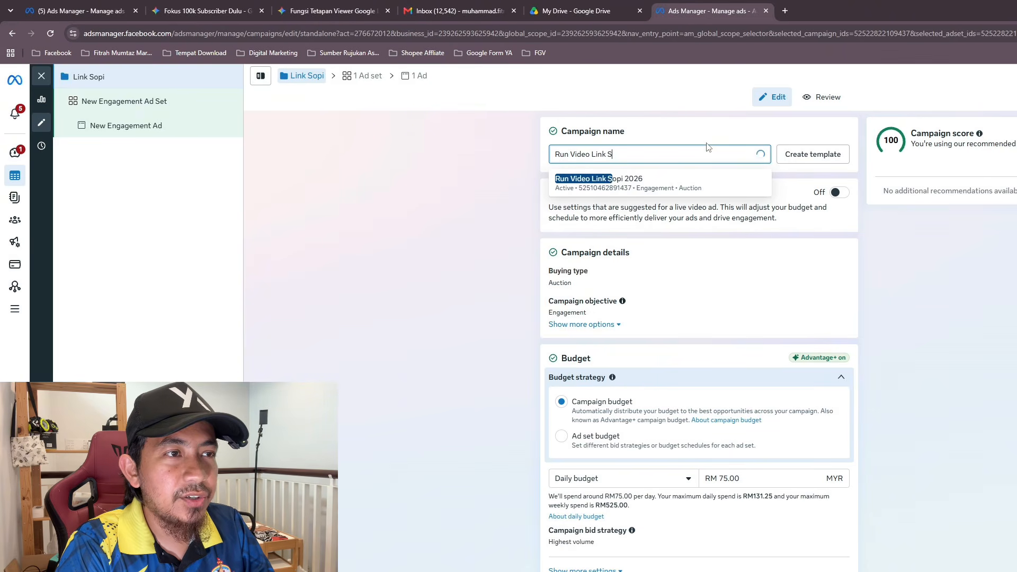
{"action": "type", "text": "ho"}
{"action": "key", "text": "BackSpace"}
{"action": "type", "text": "pi "}
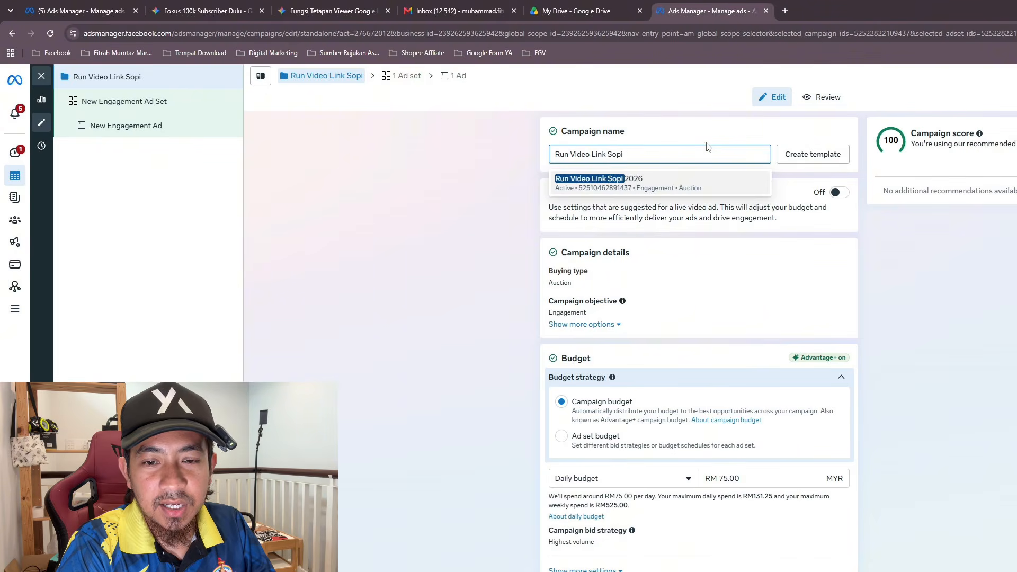
{"action": "type", "text": "Ogos 2026"}
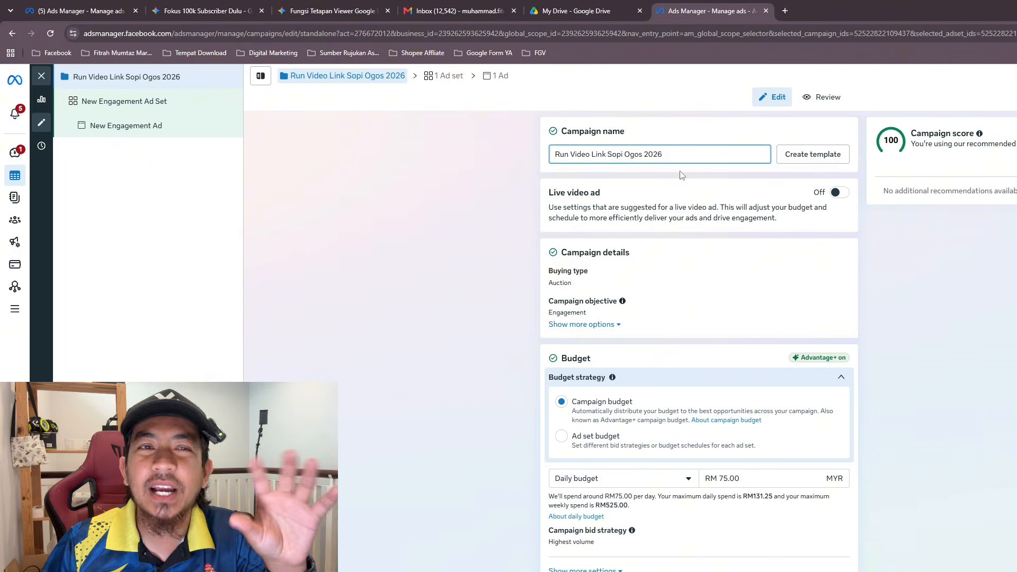
{"action": "left_click", "coordinate": [986, 376]}
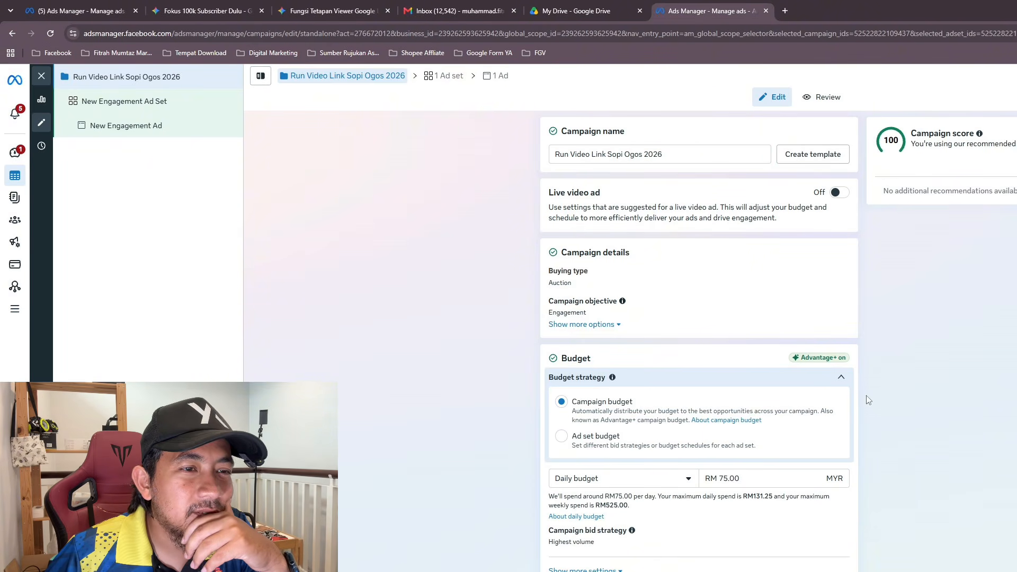
- Use the campaign budget strategy with a daily budget of RM 5 and continue to the ad set
{"action": "left_click", "coordinate": [561, 438]}
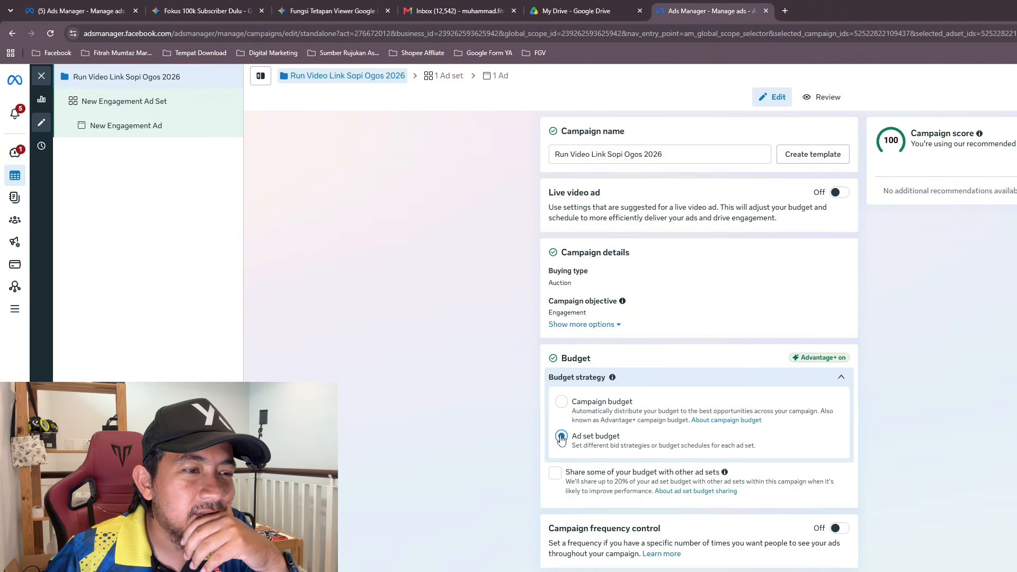
{"action": "left_click", "coordinate": [562, 402]}
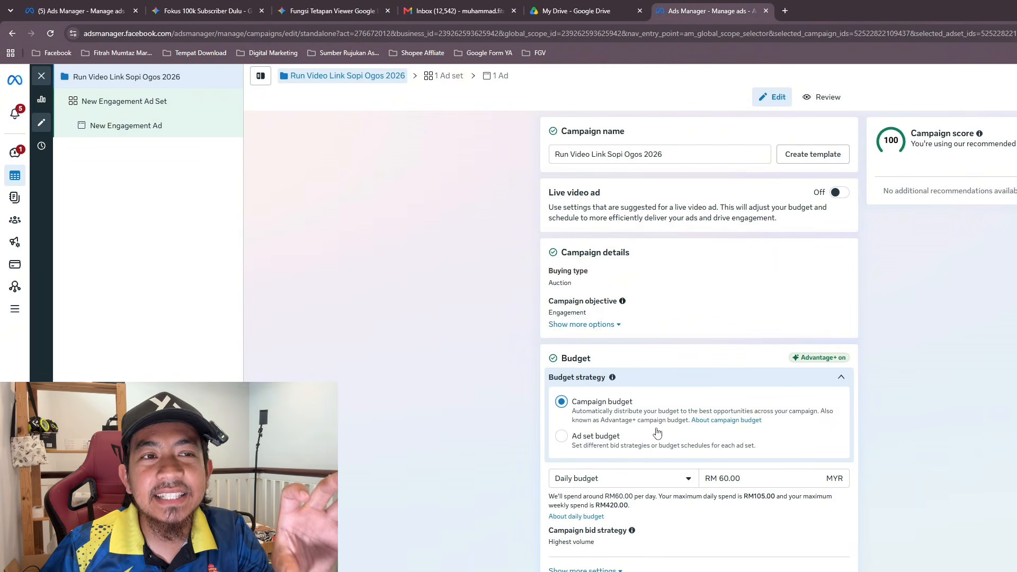
{"action": "mouse_move", "coordinate": [821, 361]}
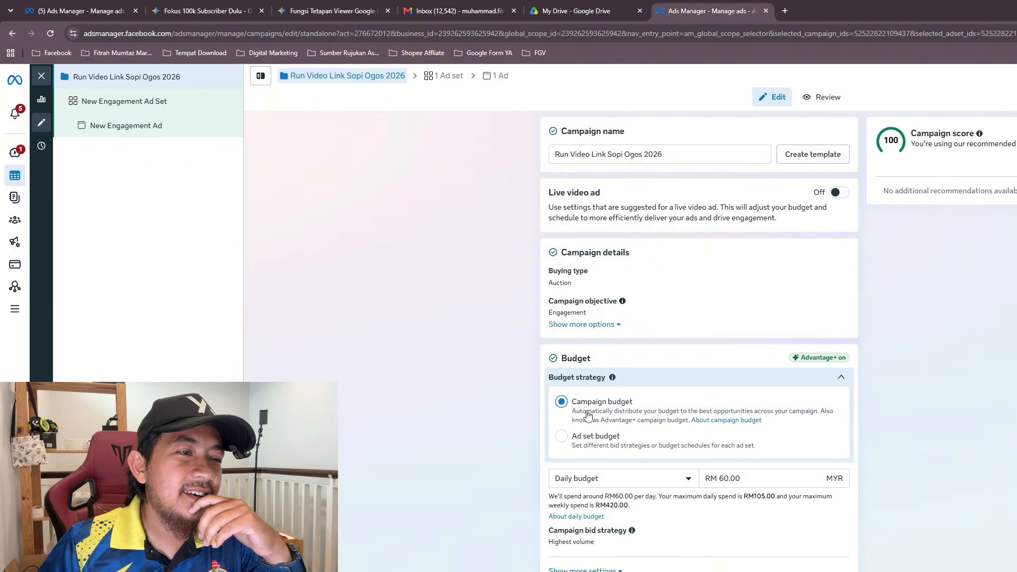
{"action": "scroll", "coordinate": [565, 407], "scroll_direction": "down", "scroll_amount": 2}
{"action": "left_click", "coordinate": [756, 374]}
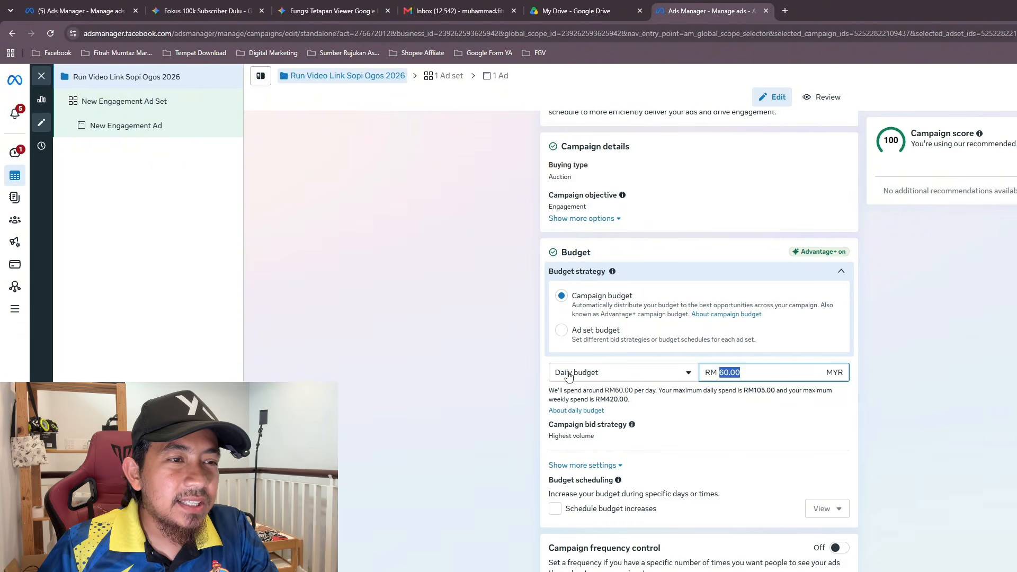
{"action": "type", "text": "5"}
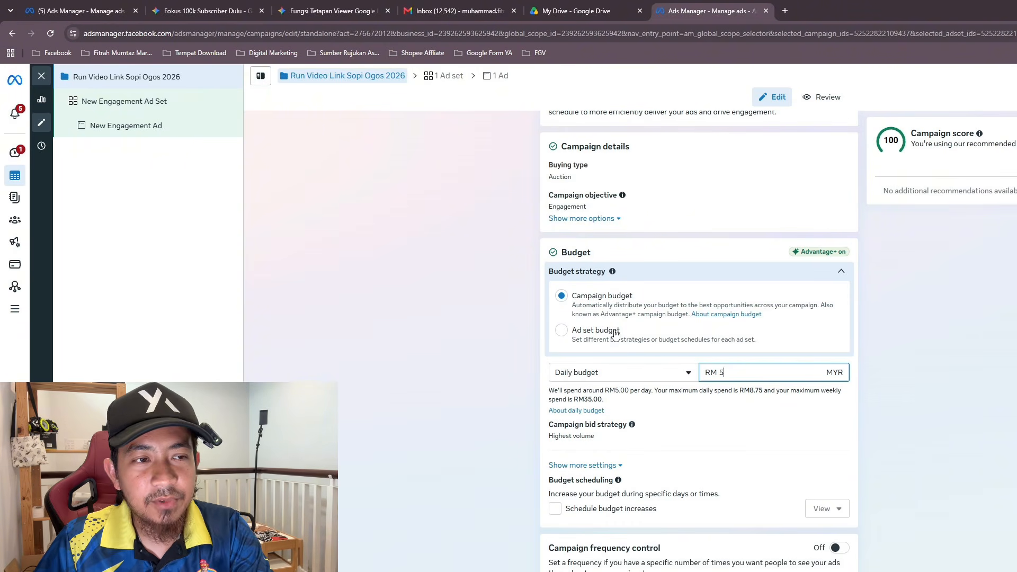
{"action": "scroll", "coordinate": [794, 443], "scroll_direction": "down", "scroll_amount": 2}
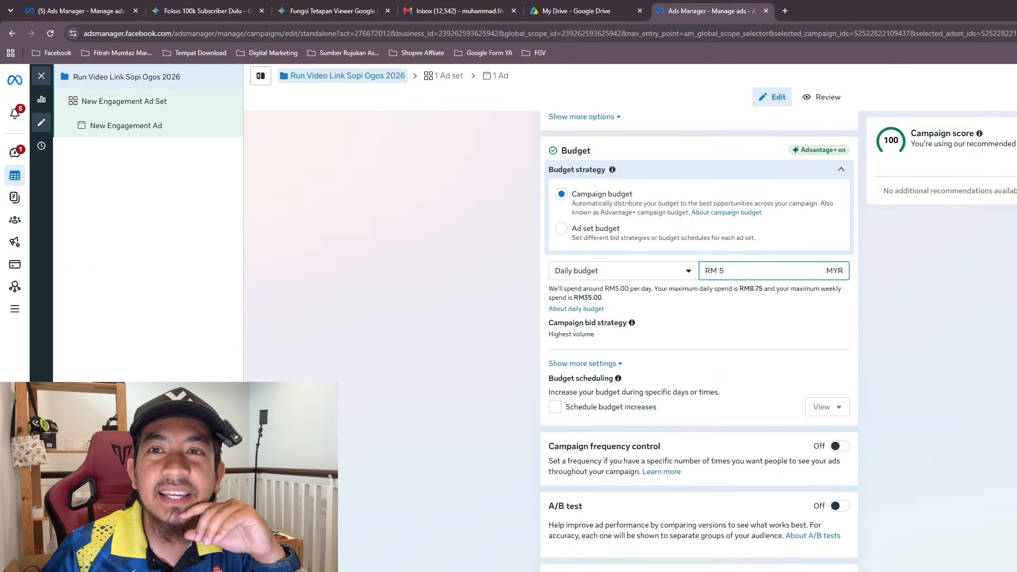
{"action": "left_click", "coordinate": [1016, 571]}
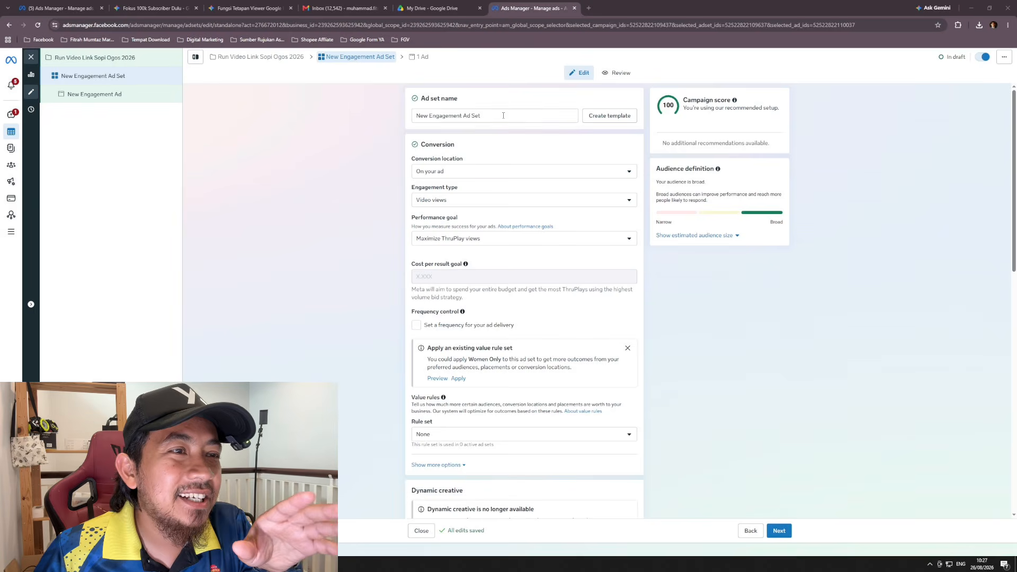
- Rename the ad set as "Video sopi"
{"action": "left_click_drag", "start_coordinate": [503, 115], "coordinate": [326, 115]}
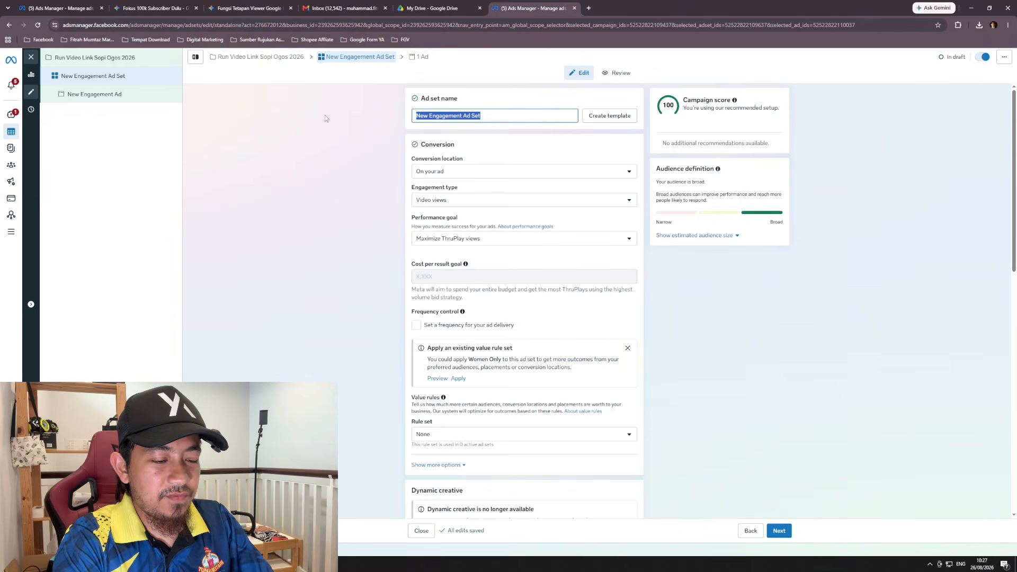
{"action": "type", "text": "Vi"}
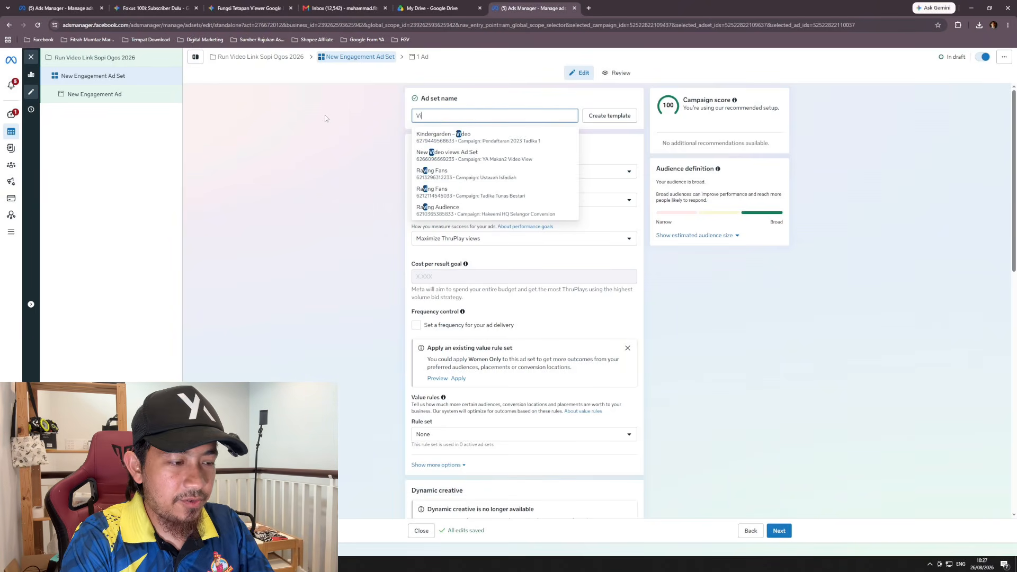
{"action": "type", "text": "deo"}
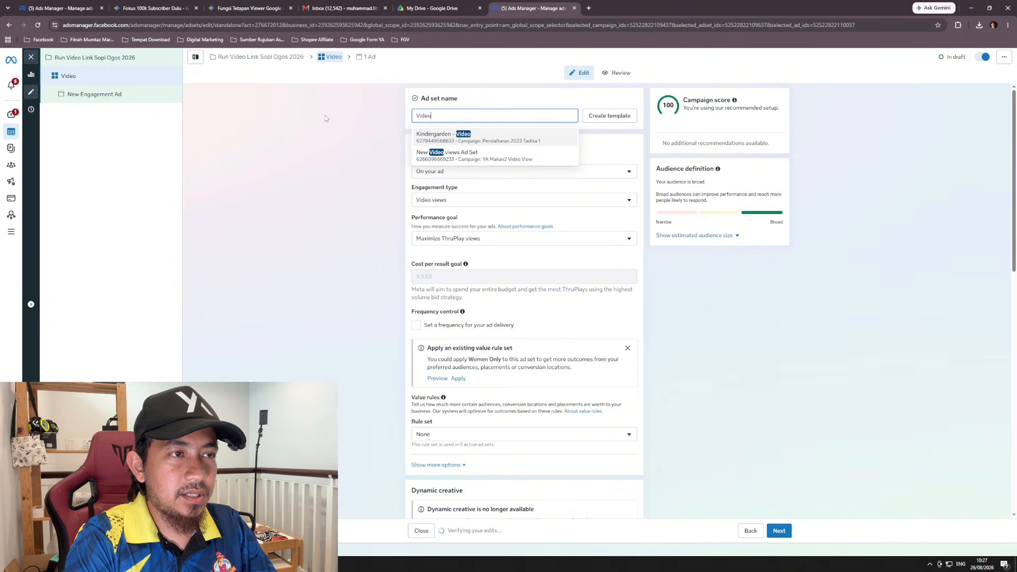
{"action": "type", "text": " sopi"}
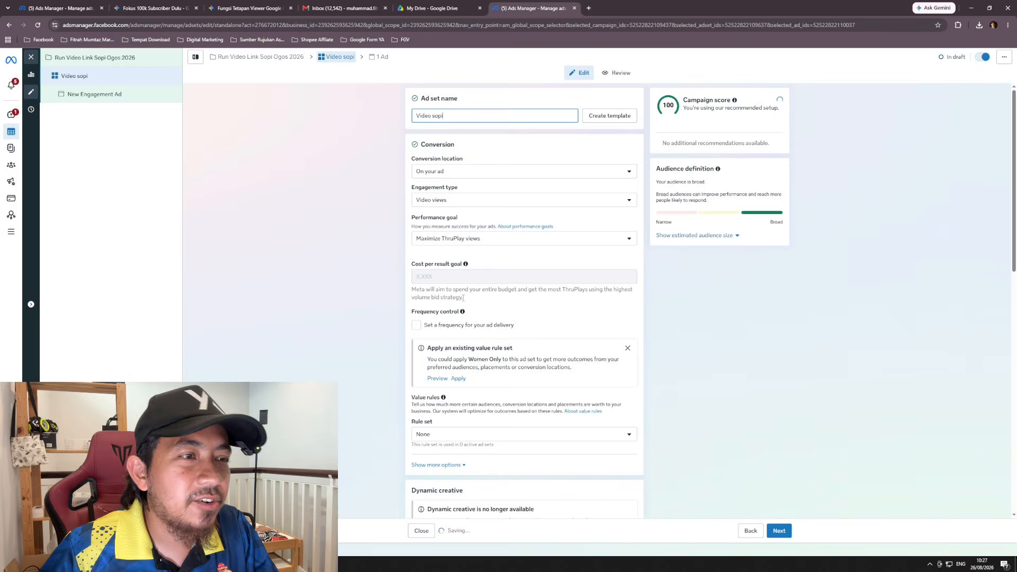
- Enable an end date in the ad set's schedule and set it to 8/28/2026
{"action": "scroll", "coordinate": [480, 345], "scroll_direction": "down", "scroll_amount": 5}
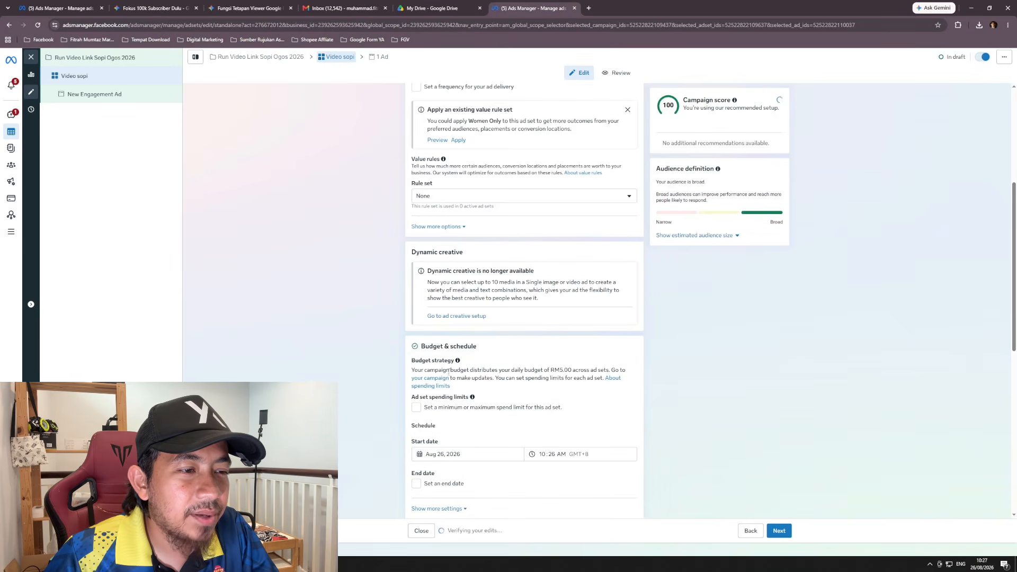
{"action": "scroll", "coordinate": [434, 420], "scroll_direction": "down", "scroll_amount": 2}
{"action": "left_click", "coordinate": [416, 405]}
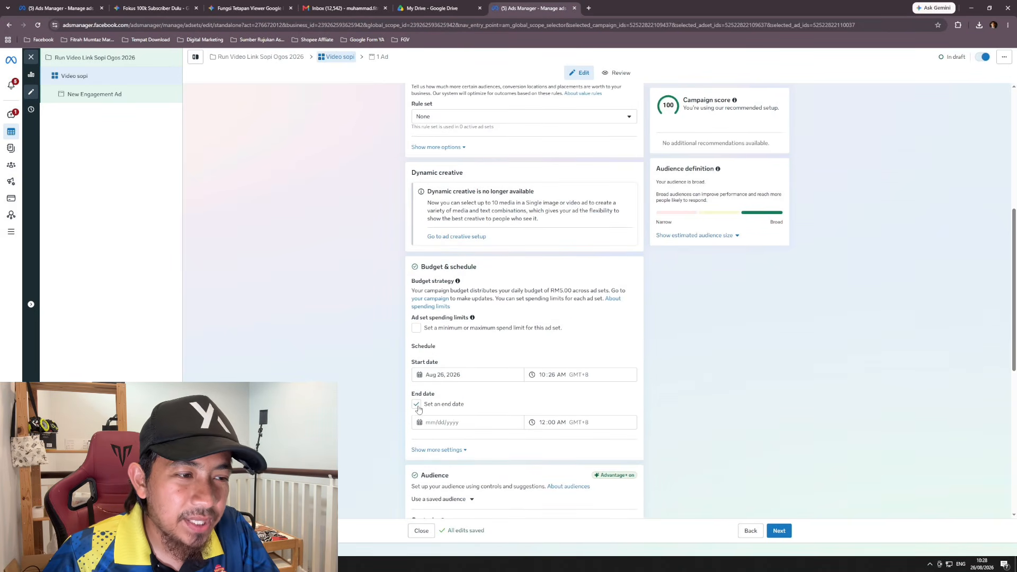
{"action": "left_click", "coordinate": [442, 422]}
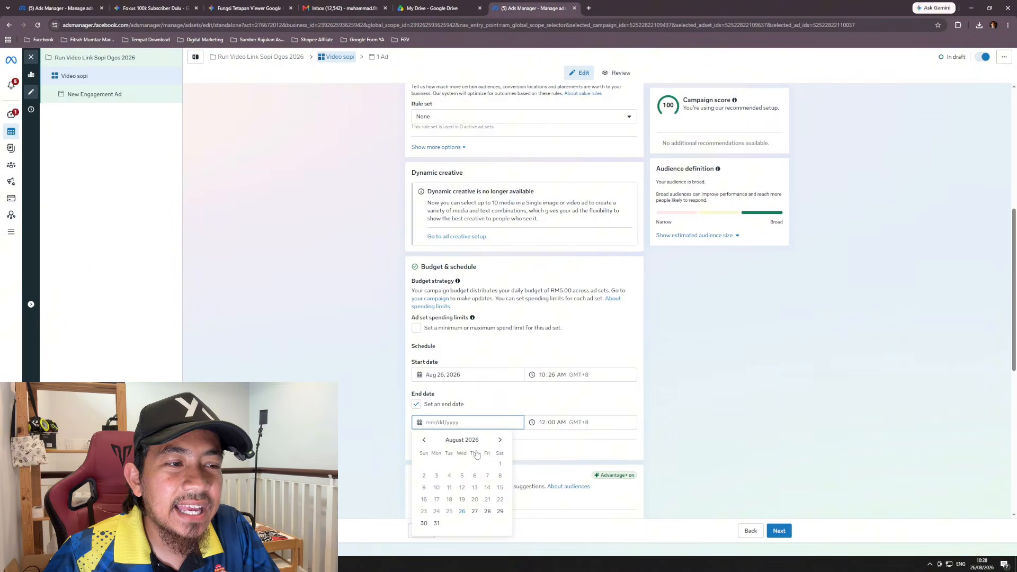
{"action": "left_click", "coordinate": [487, 512]}
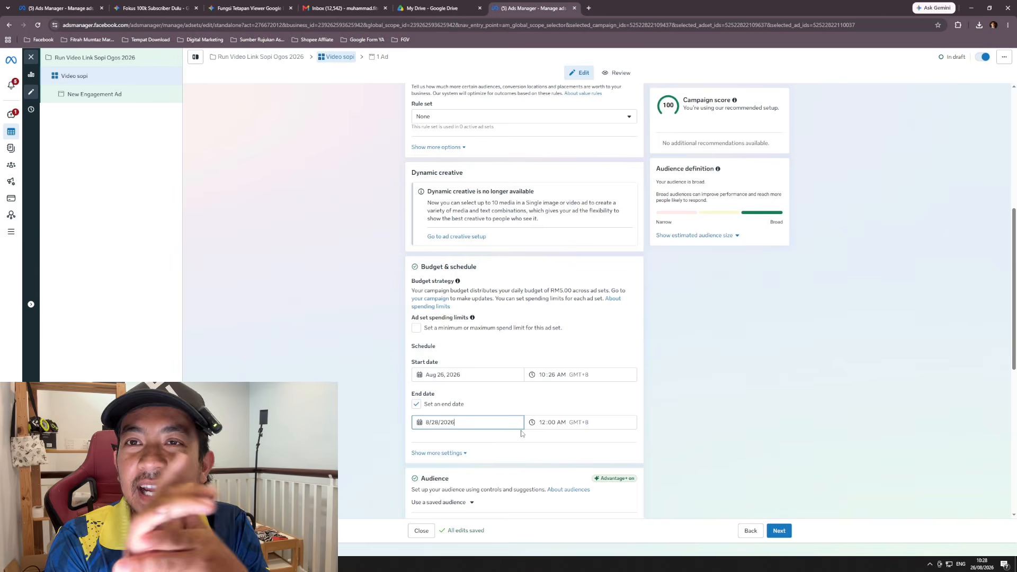
- Clear the optional advertiser in the ad transparency settings and continue to the ad
{"action": "scroll", "coordinate": [490, 443], "scroll_direction": "down", "scroll_amount": 5}
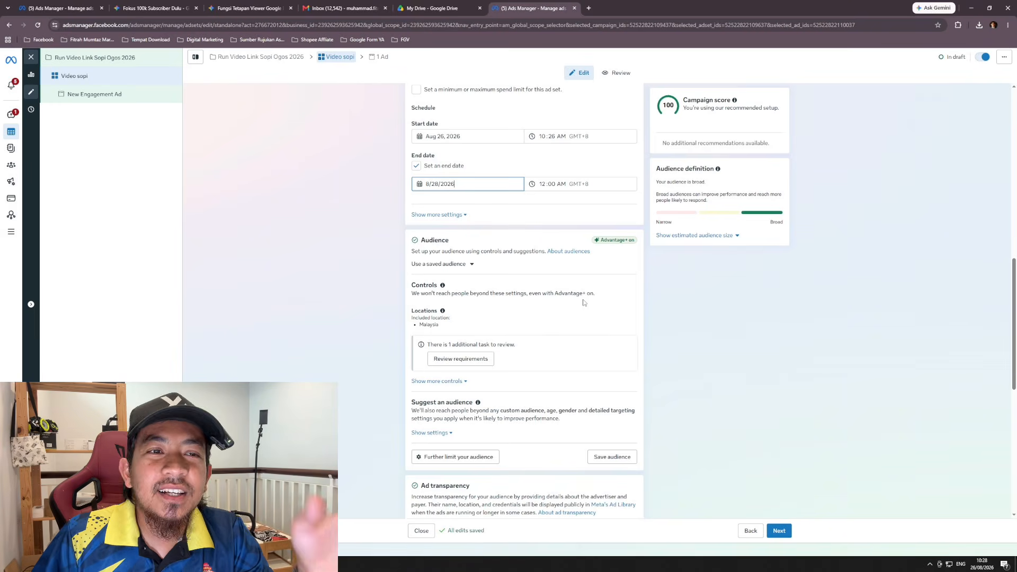
{"action": "scroll", "coordinate": [568, 358], "scroll_direction": "down", "scroll_amount": 5}
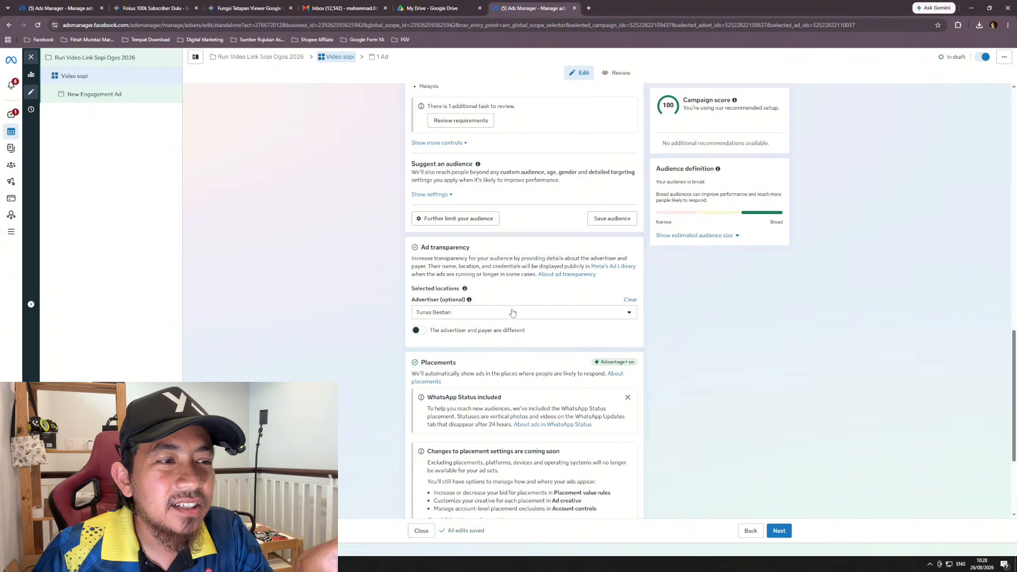
{"action": "left_click", "coordinate": [631, 299]}
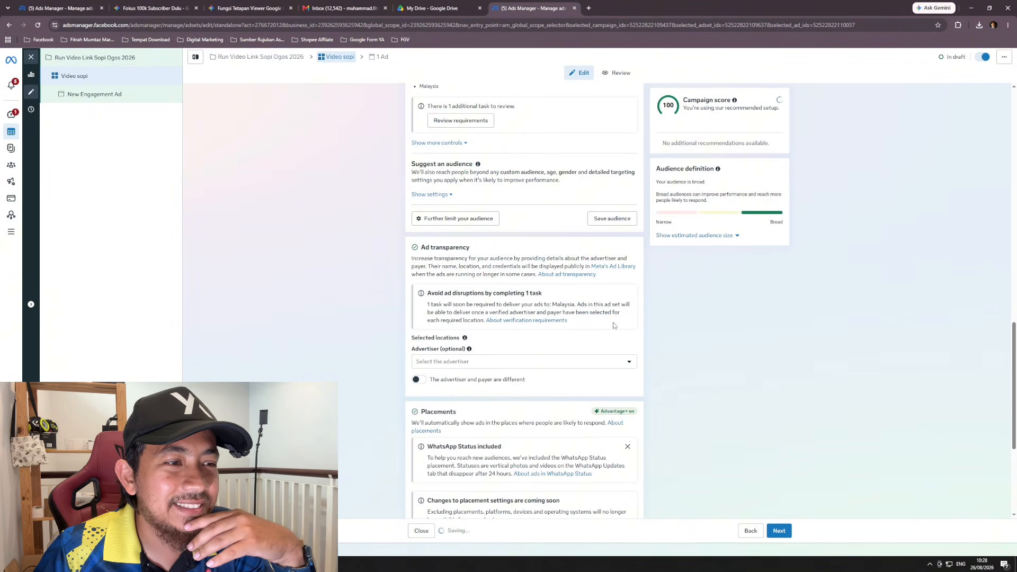
{"action": "scroll", "coordinate": [533, 350], "scroll_direction": "down", "scroll_amount": 4}
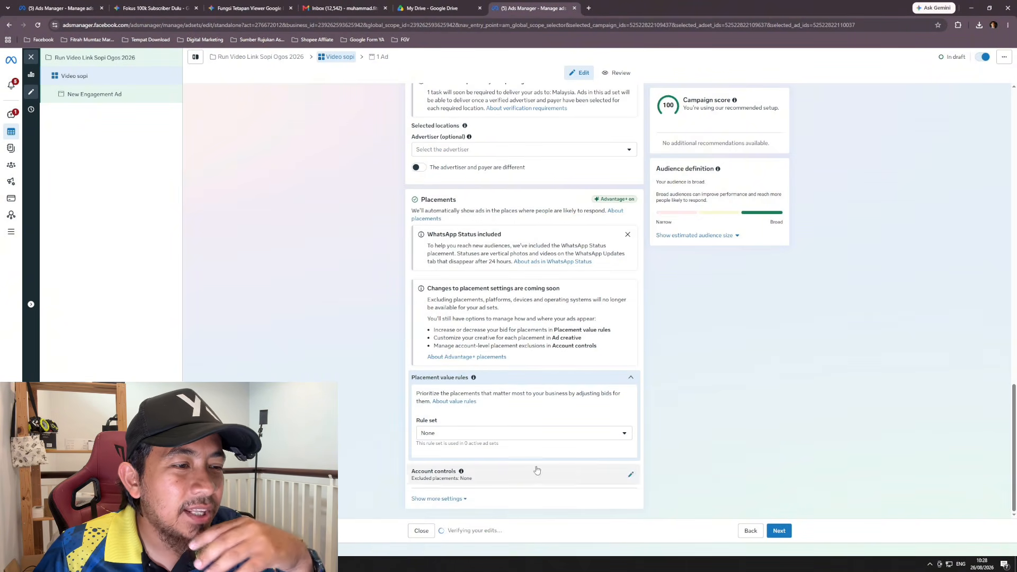
{"action": "left_click", "coordinate": [778, 531]}
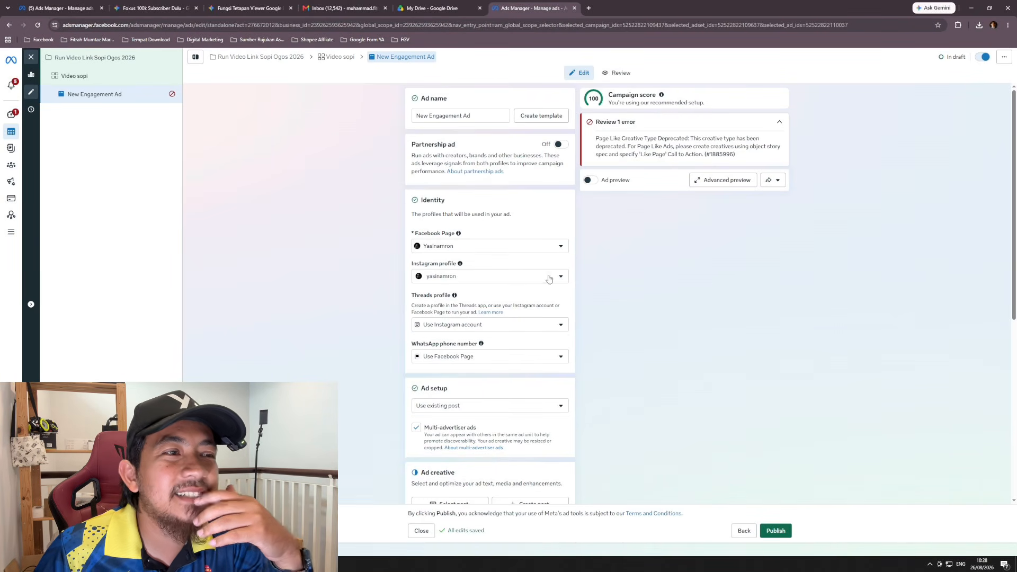
- Use the existing Facebook video post from Aug 22, 2026, beginning "Semua dapat sorang 1", as the ad creative
{"action": "scroll", "coordinate": [493, 409], "scroll_direction": "down", "scroll_amount": 2}
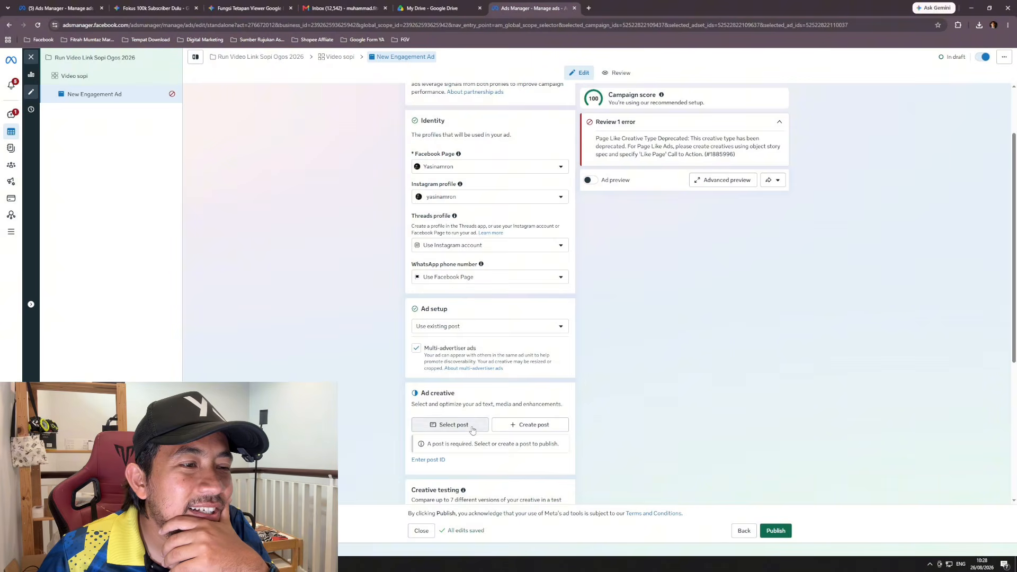
{"action": "left_click", "coordinate": [450, 428]}
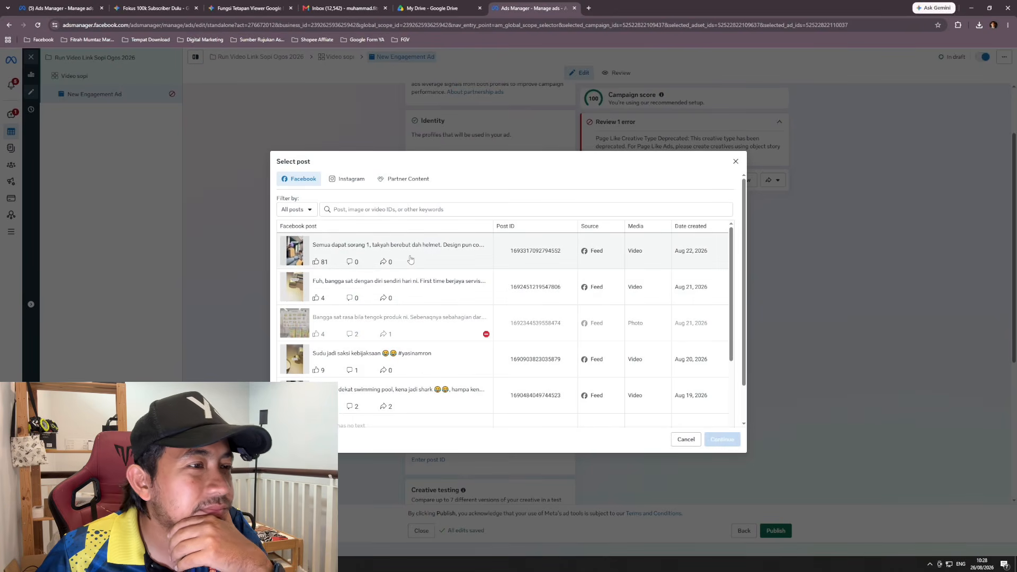
{"action": "left_click", "coordinate": [420, 257]}
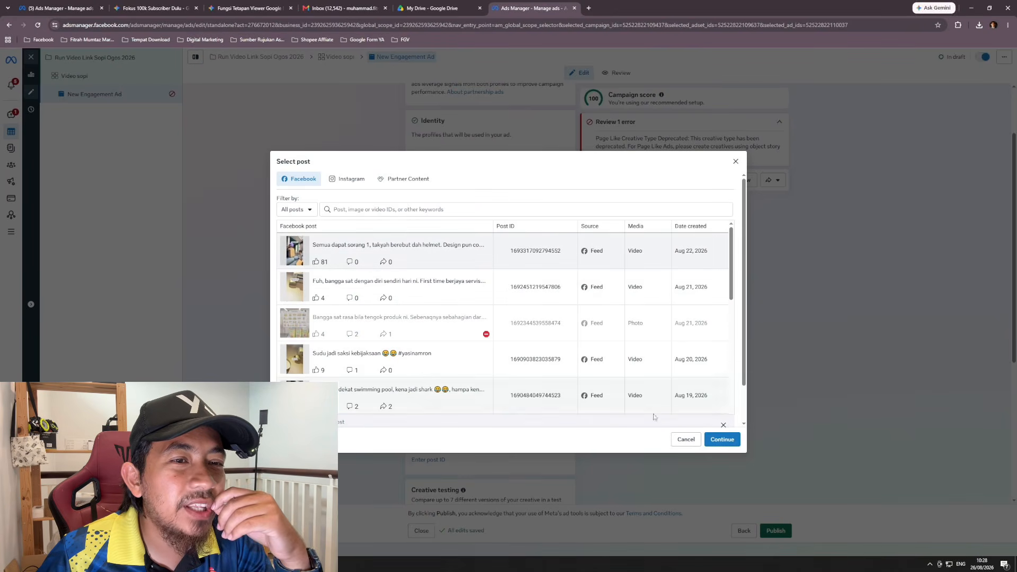
{"action": "left_click", "coordinate": [709, 436]}
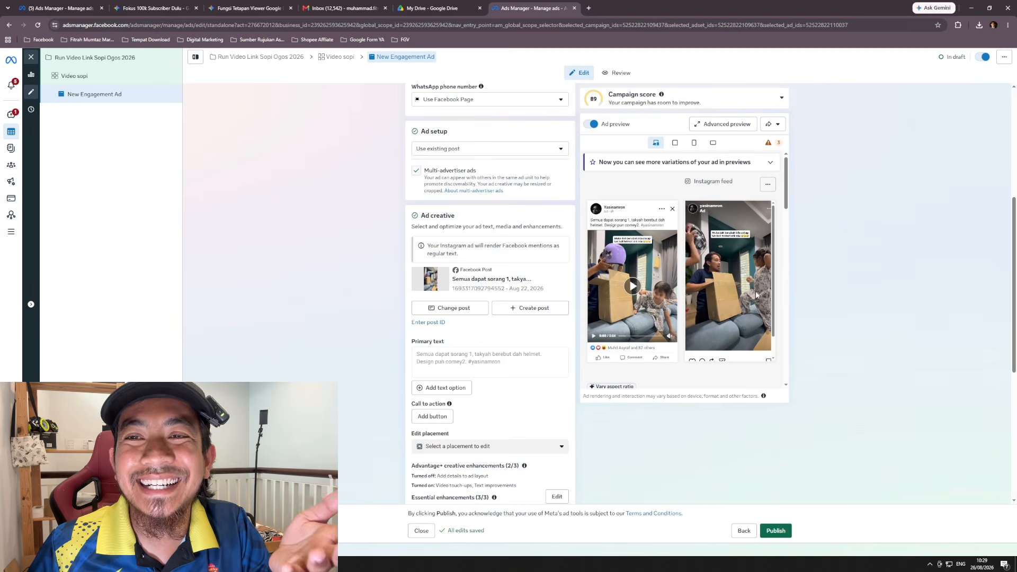
- Review the ad's creative enhancements, creative testing and tracking settings, along with its identity and setup sections
{"action": "scroll", "coordinate": [532, 406], "scroll_direction": "down", "scroll_amount": 3}
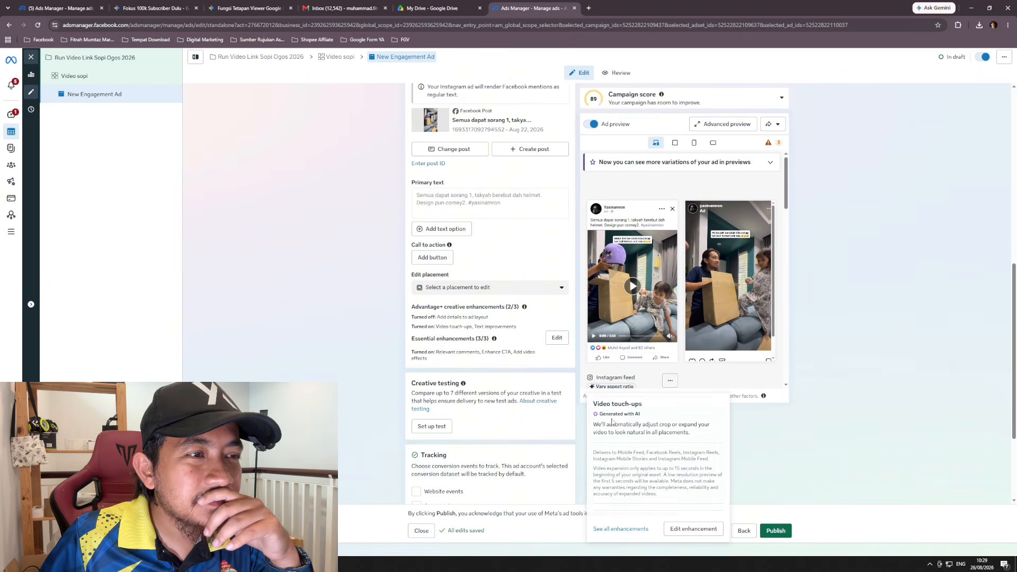
{"action": "scroll", "coordinate": [689, 414], "scroll_direction": "down", "scroll_amount": 3}
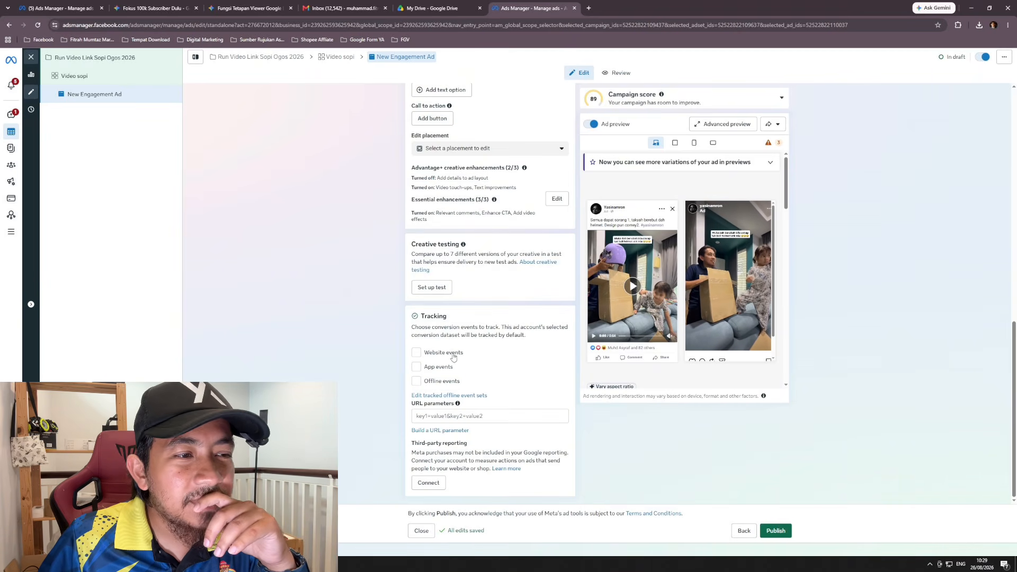
{"action": "scroll", "coordinate": [600, 433], "scroll_direction": "up", "scroll_amount": 6}
{"action": "scroll", "coordinate": [600, 431], "scroll_direction": "up", "scroll_amount": 4}
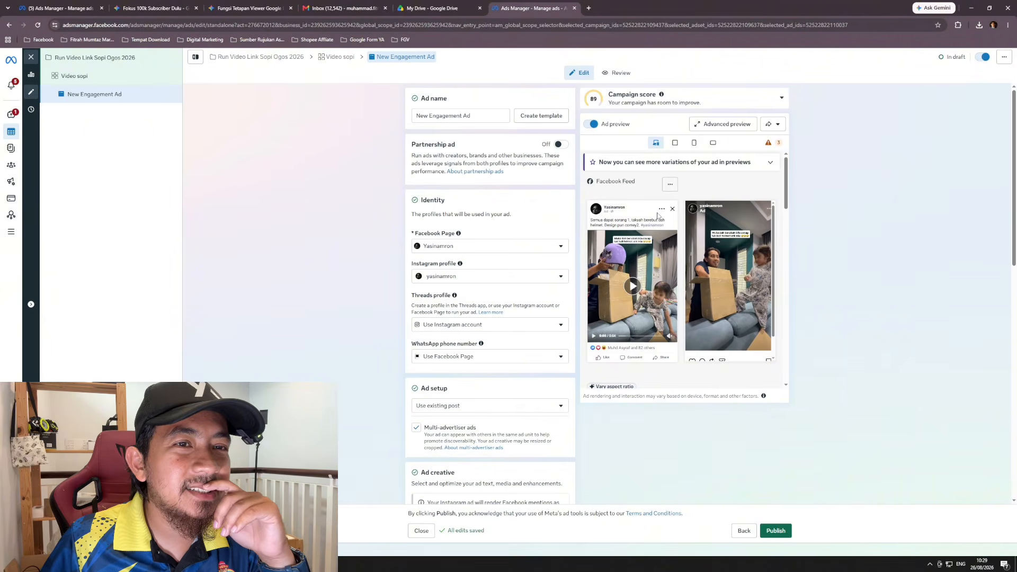
- Examine the ad's placement delivery warnings and the editing options for In-stream for Reels and Audience Network rewarded videos, leaving them unedited
{"action": "left_click", "coordinate": [770, 144]}
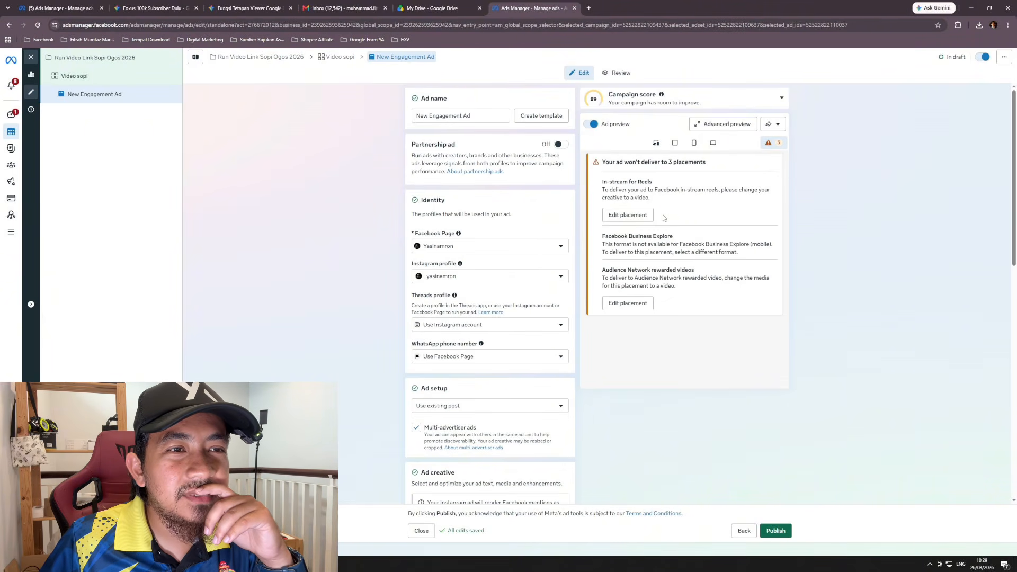
{"action": "left_click", "coordinate": [628, 215]}
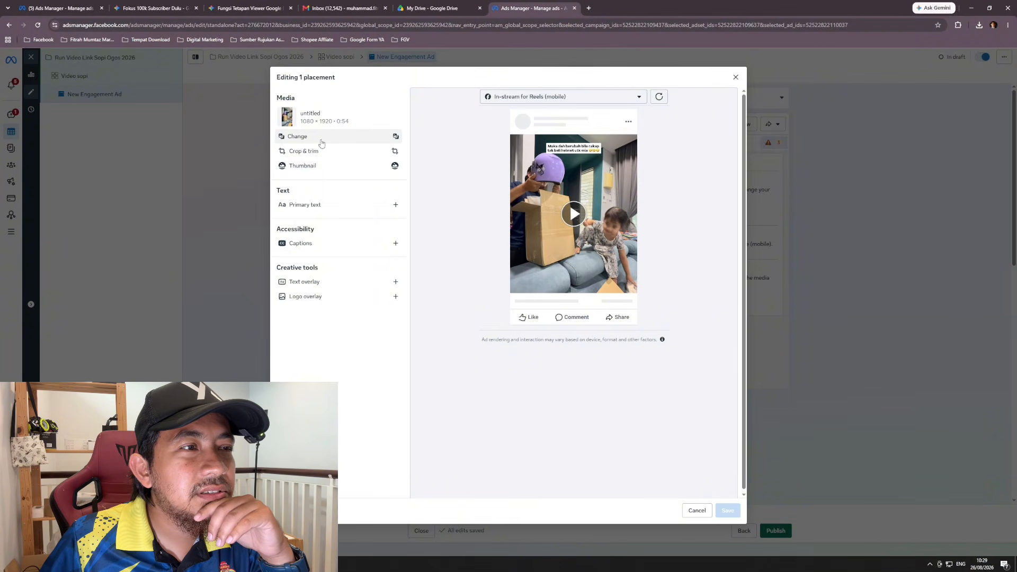
{"action": "left_click", "coordinate": [736, 77]}
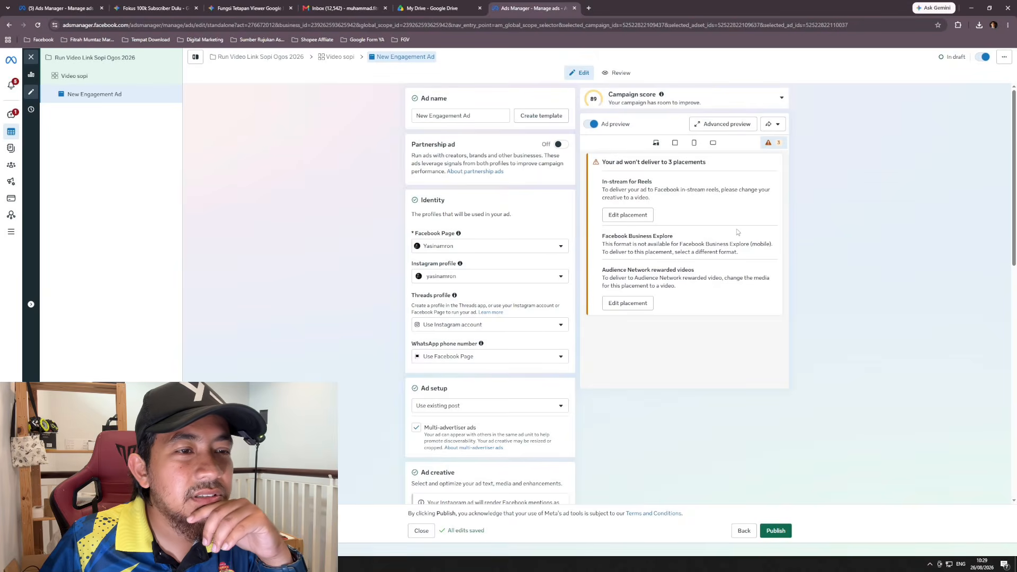
{"action": "left_click", "coordinate": [636, 304]}
{"action": "left_click", "coordinate": [735, 77]}
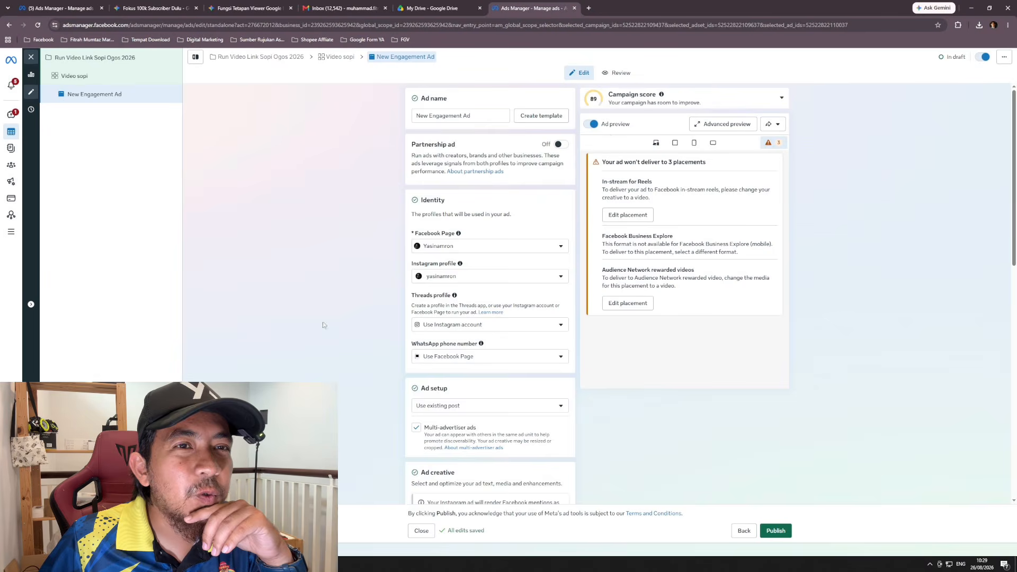
{"action": "scroll", "coordinate": [504, 331], "scroll_direction": "down", "scroll_amount": 6}
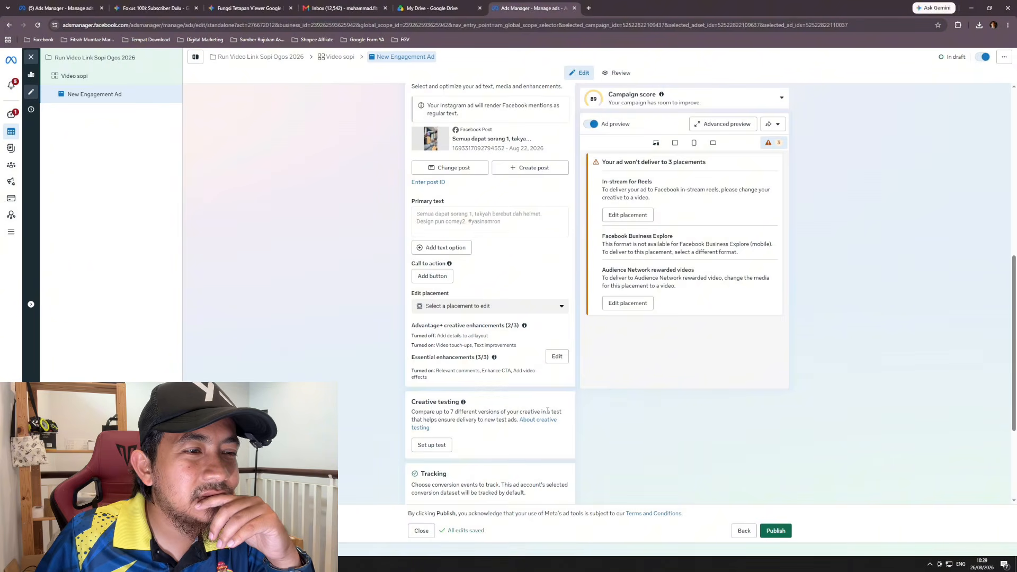
{"action": "scroll", "coordinate": [543, 410], "scroll_direction": "up", "scroll_amount": 6}
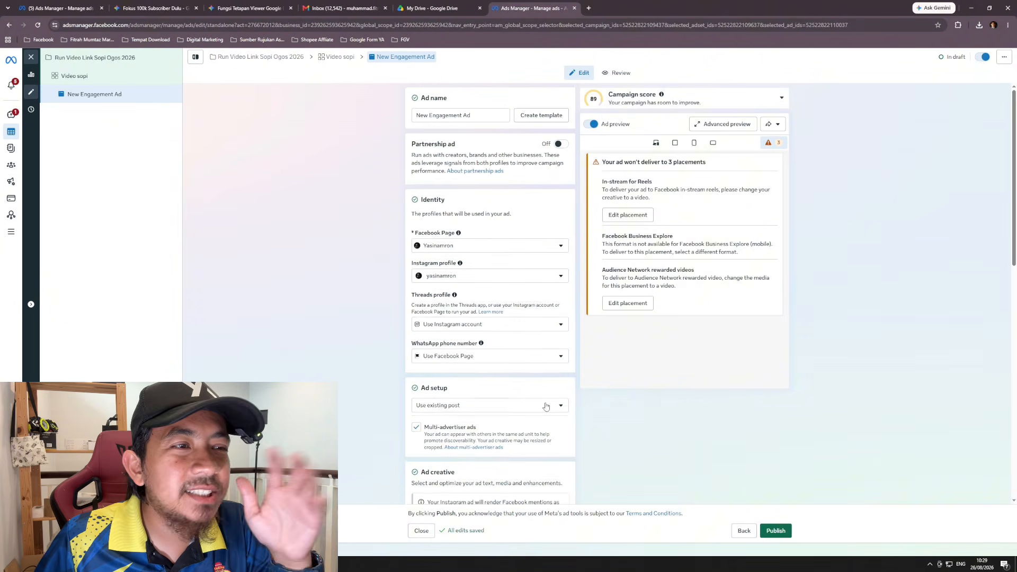